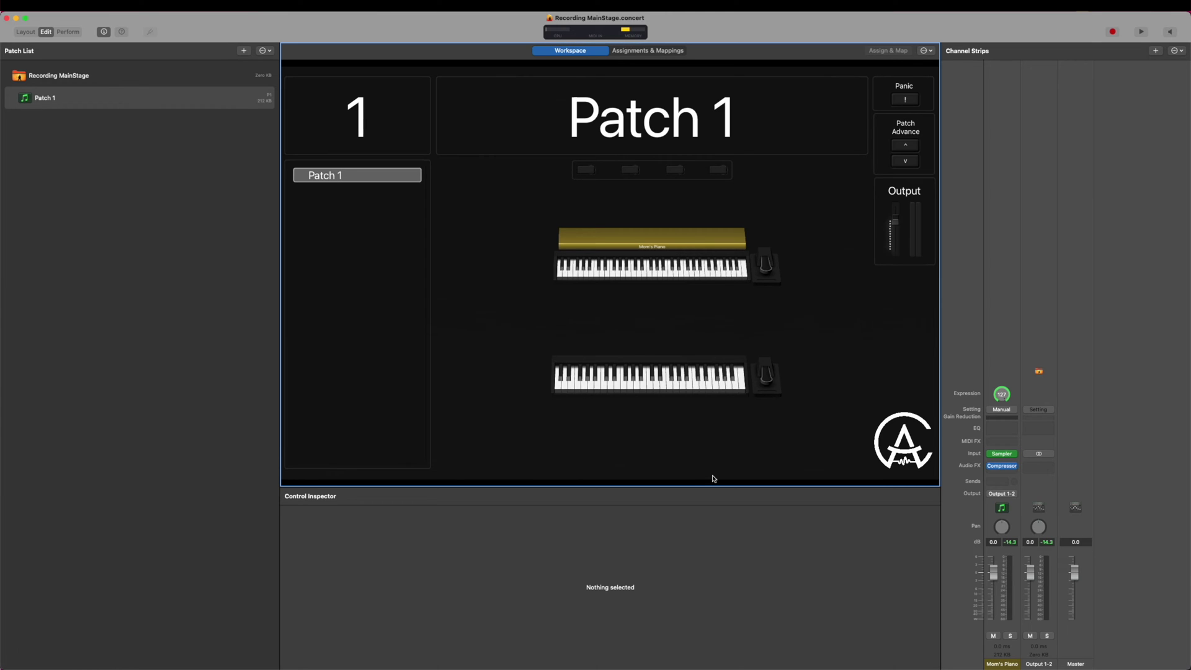
- Open Settings on the Audio pane and keep Recording Output on channels 1-2
key(super+comma)
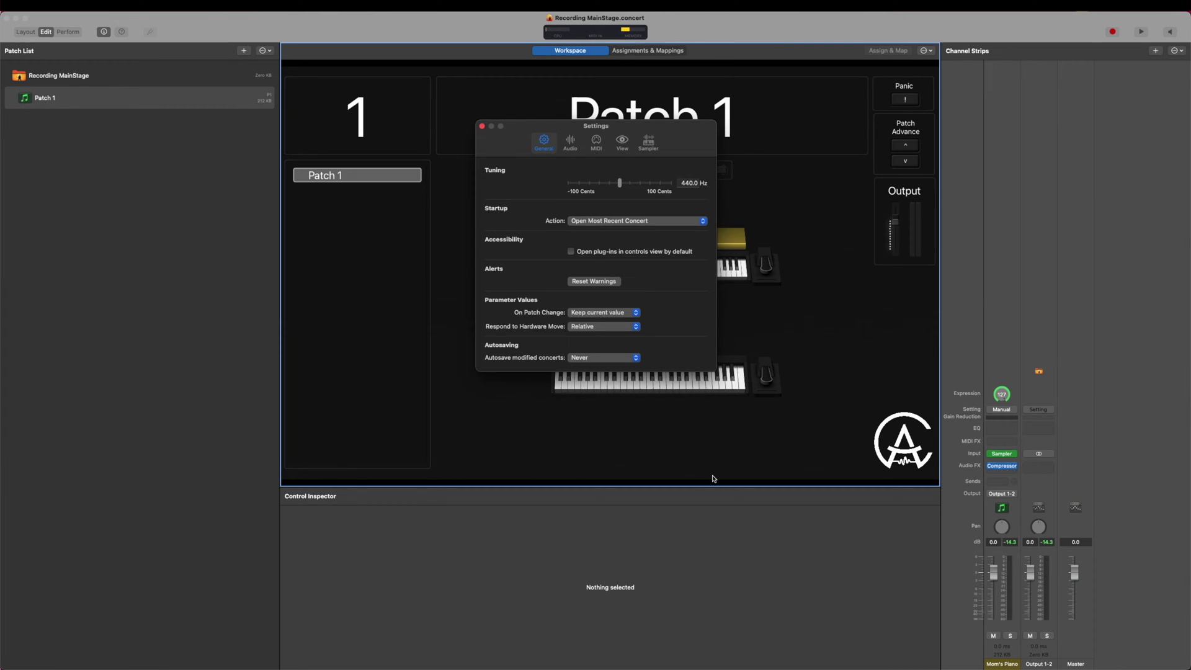
click(571, 142)
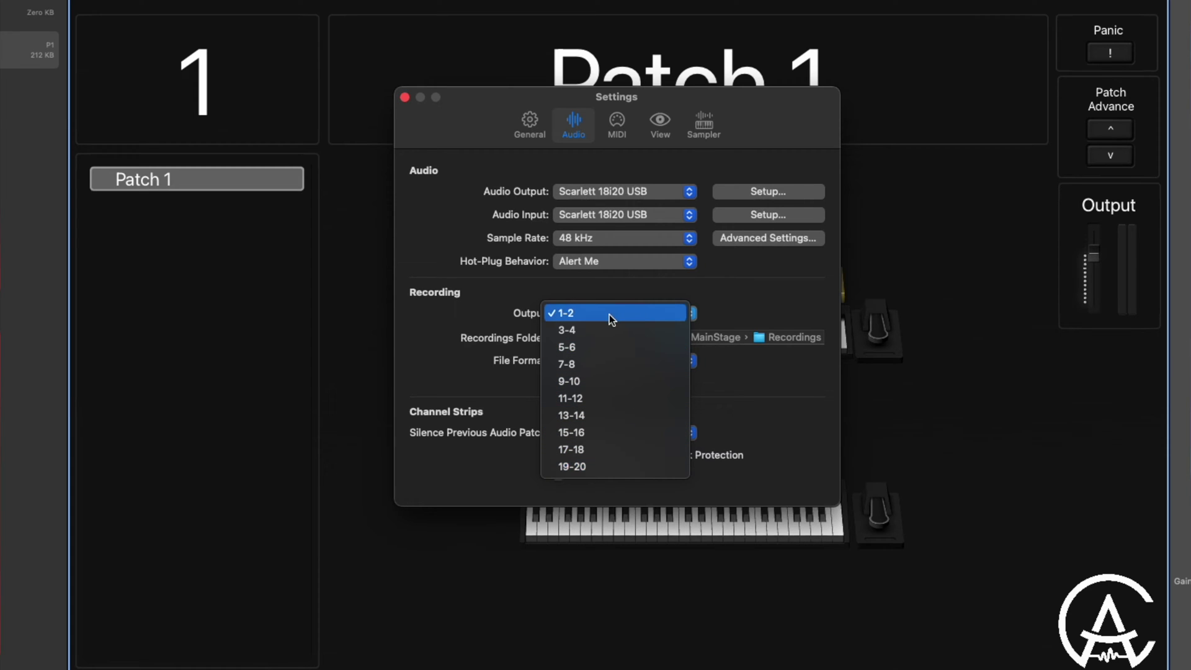
click(610, 315)
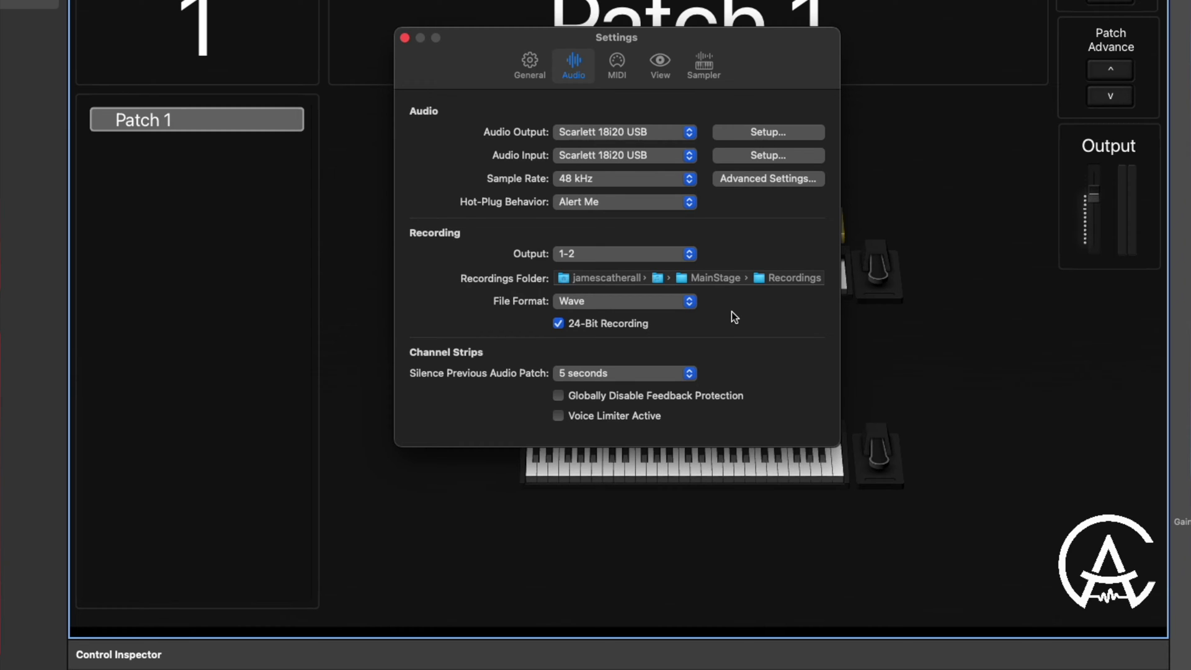
click(680, 280)
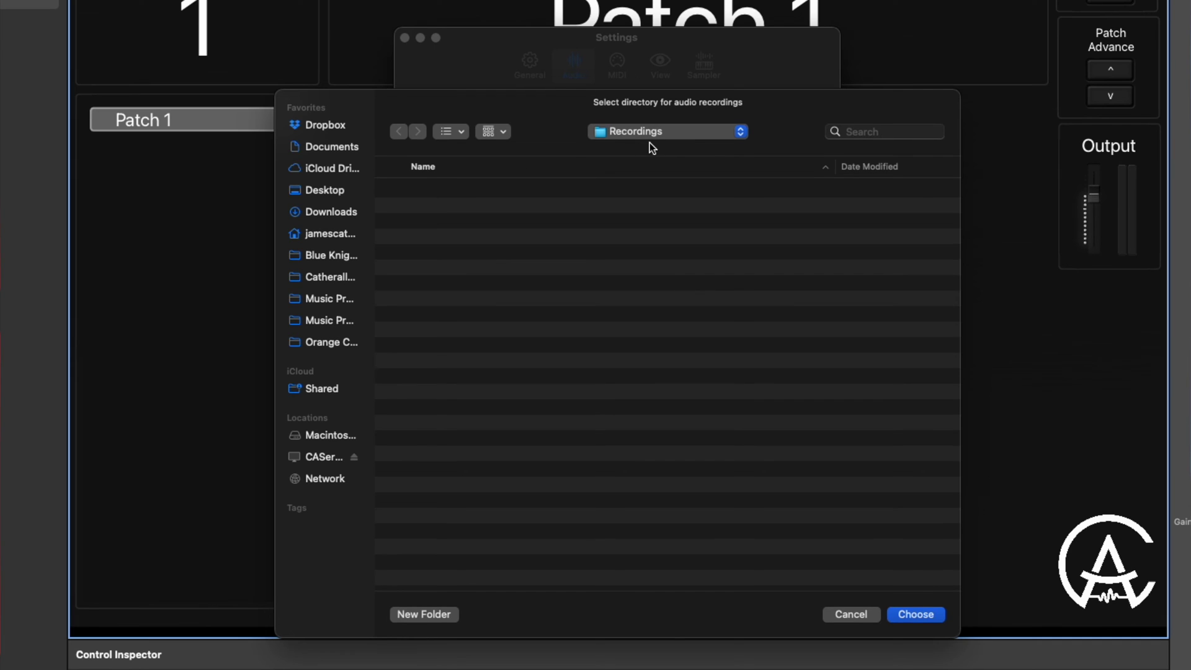
click(652, 131)
click(662, 148)
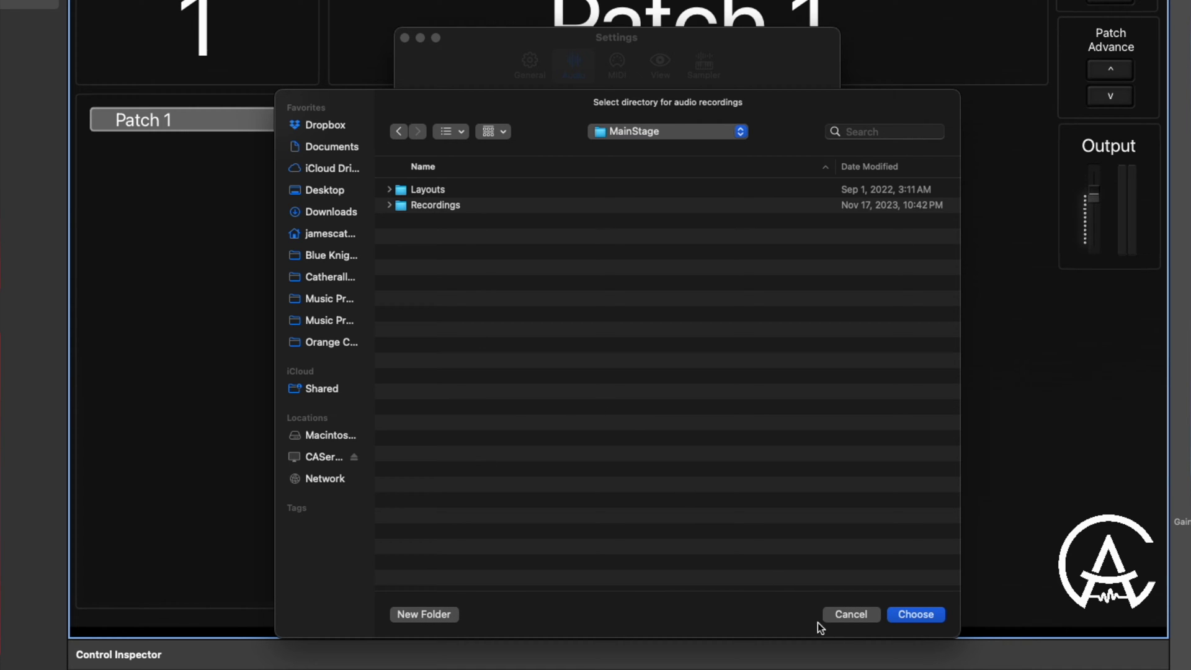
click(861, 617)
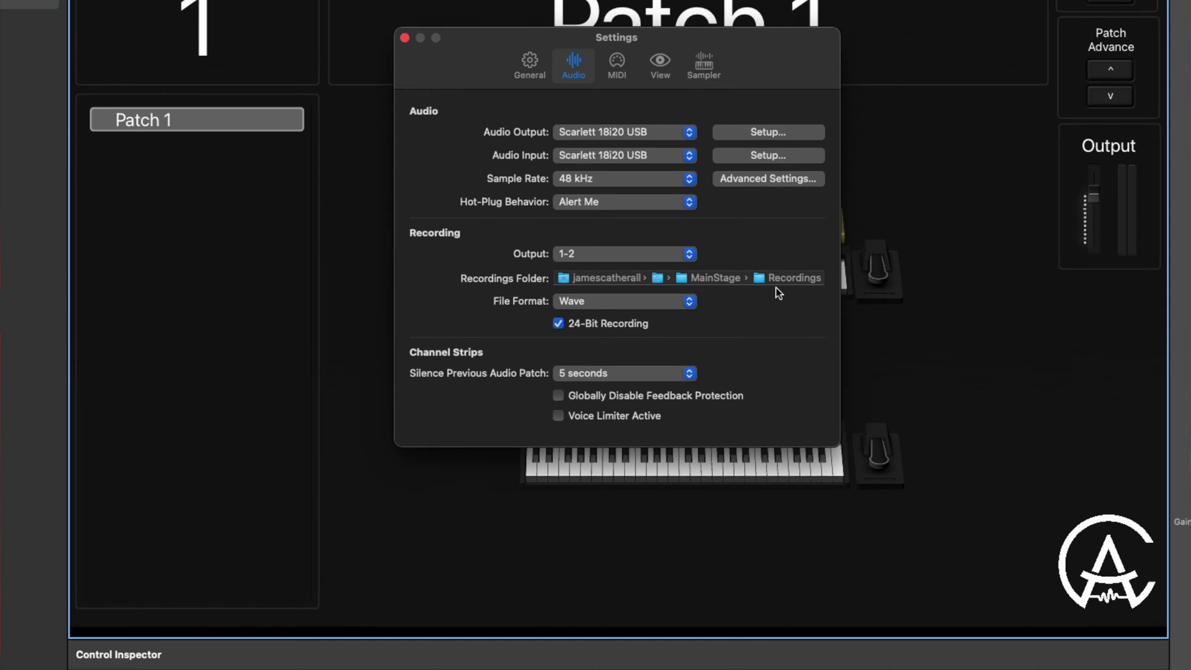
click(618, 304)
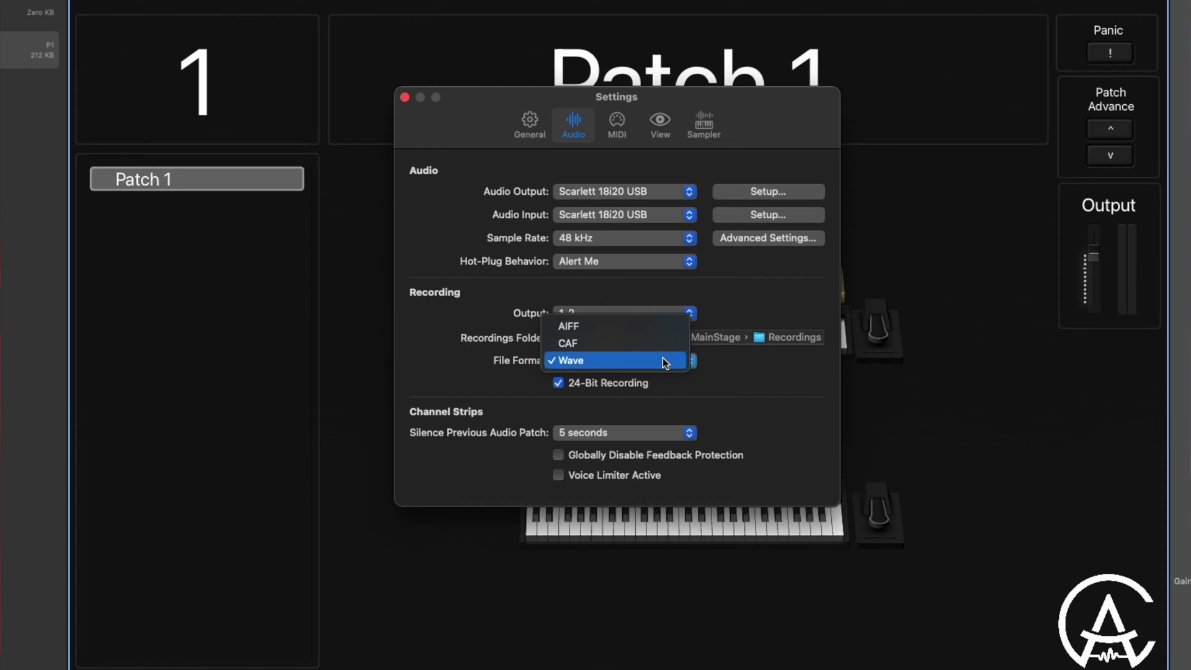
- Keep Wave selected as the recording file format
click(625, 363)
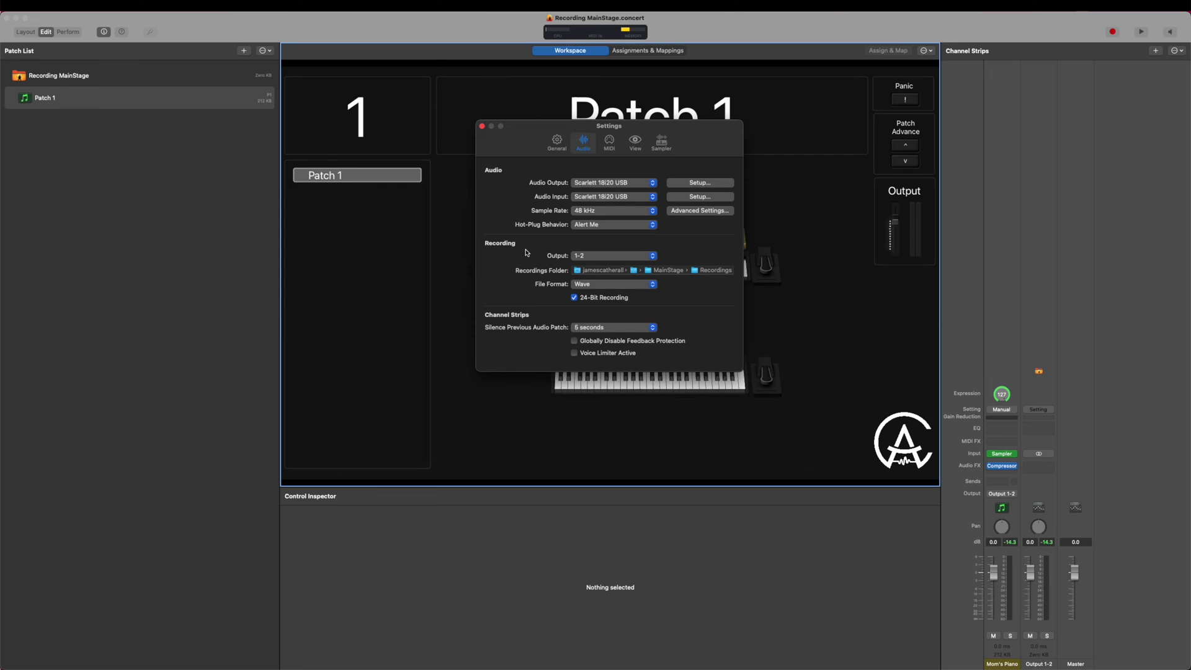
- Close Settings, add the Record item to the toolbar, and start a test recording
click(482, 127)
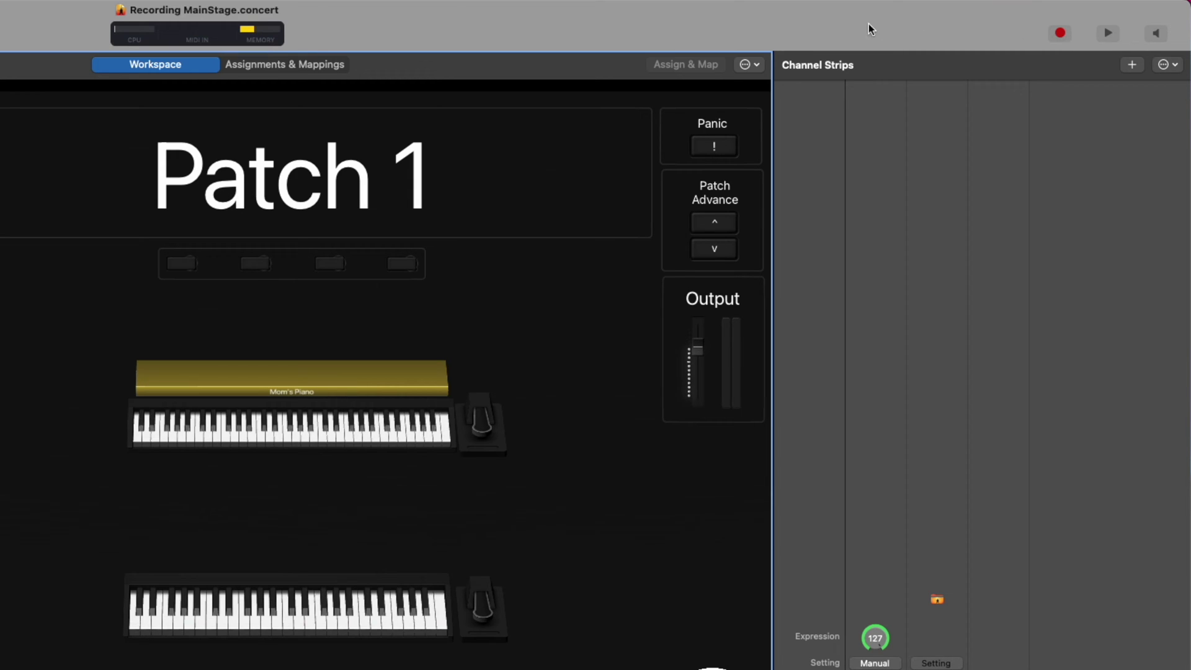
right_click(802, 28)
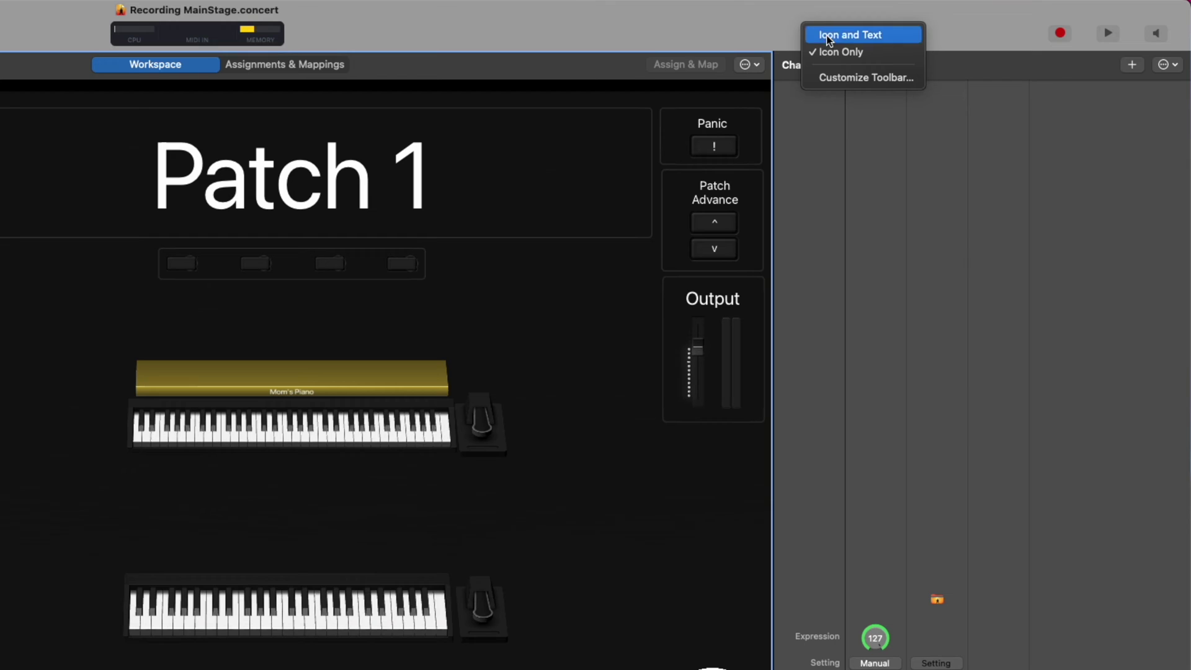
click(858, 76)
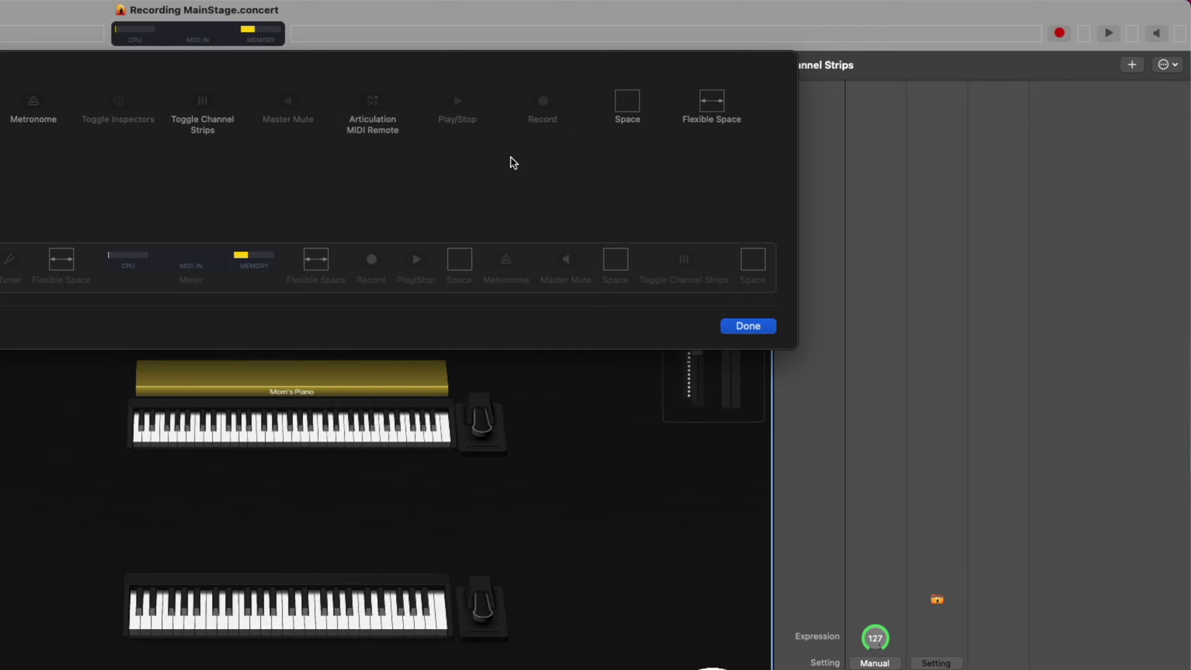
drag(545, 98, 968, 41)
click(746, 326)
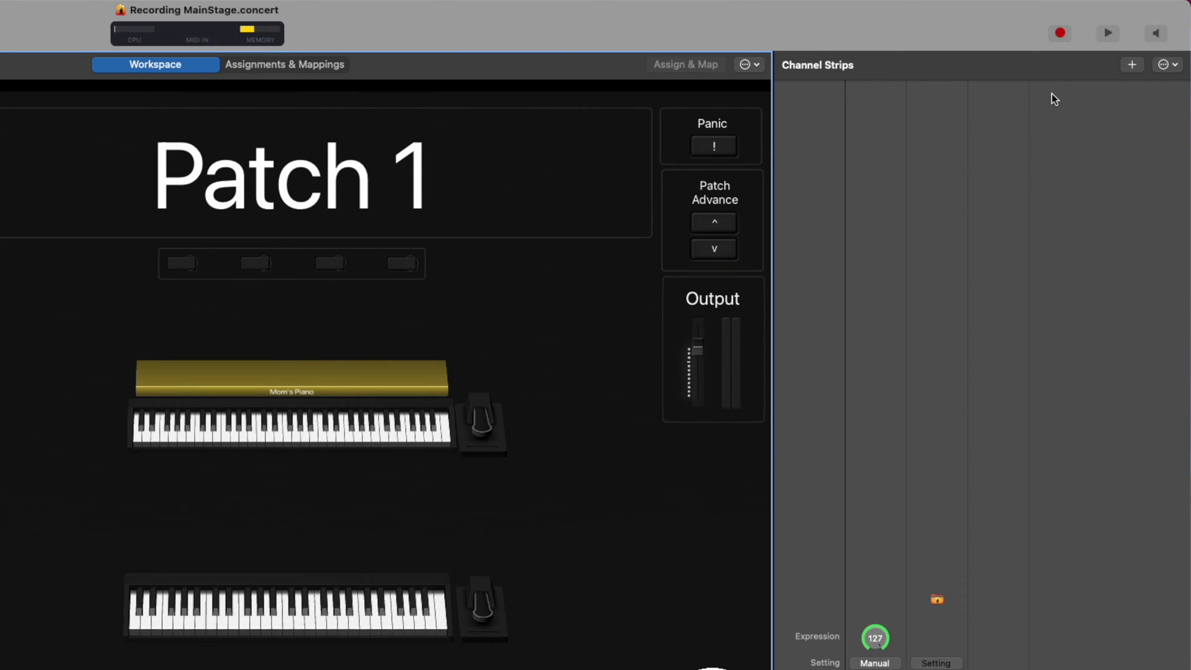
click(1057, 32)
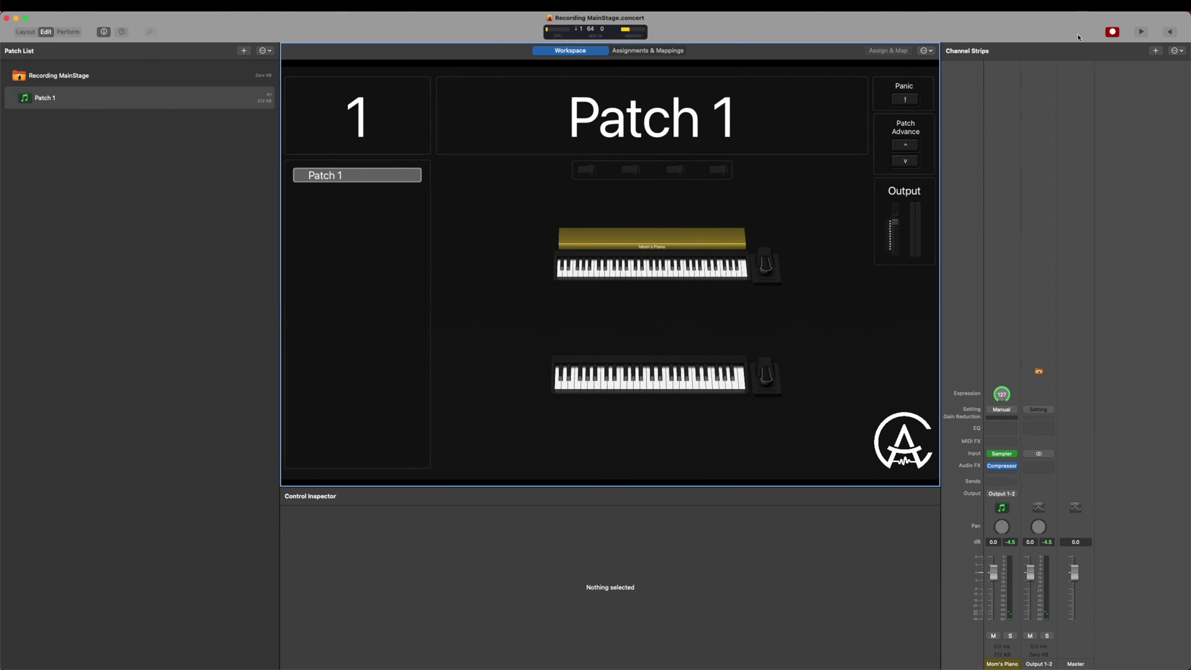
- Stop the test recording with the toolbar Record button
click(1112, 32)
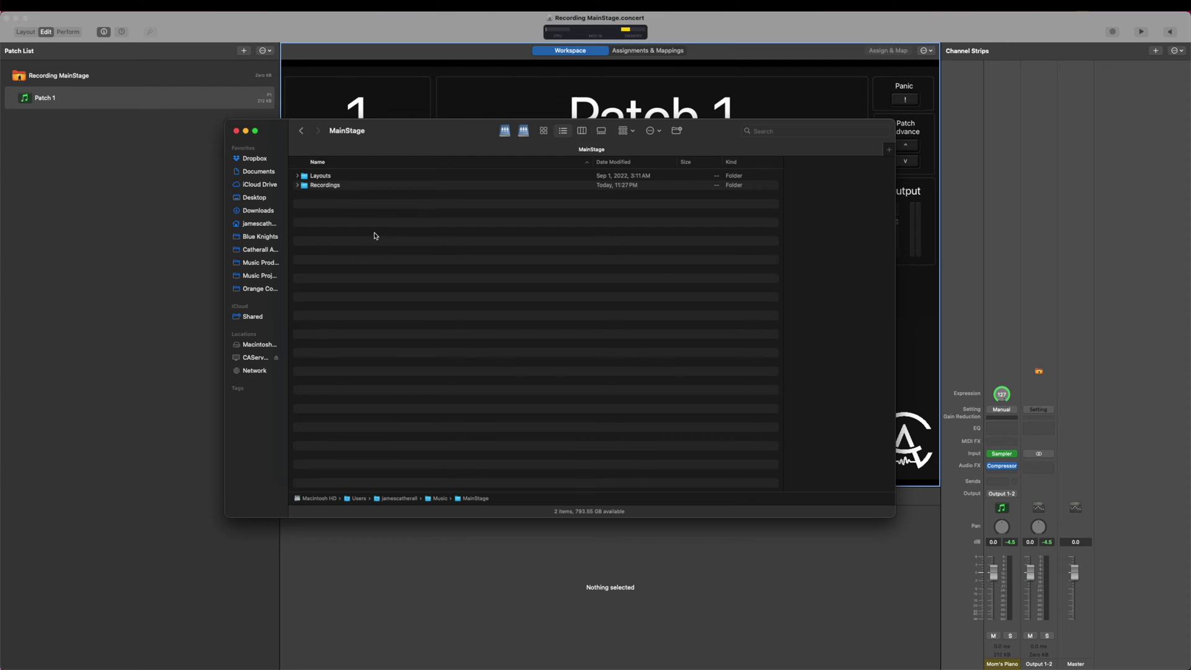
- Play back Recording MainStage 2023-11-21 23.27.17.wav from the Recordings folder in Quick Look
double_click(332, 184)
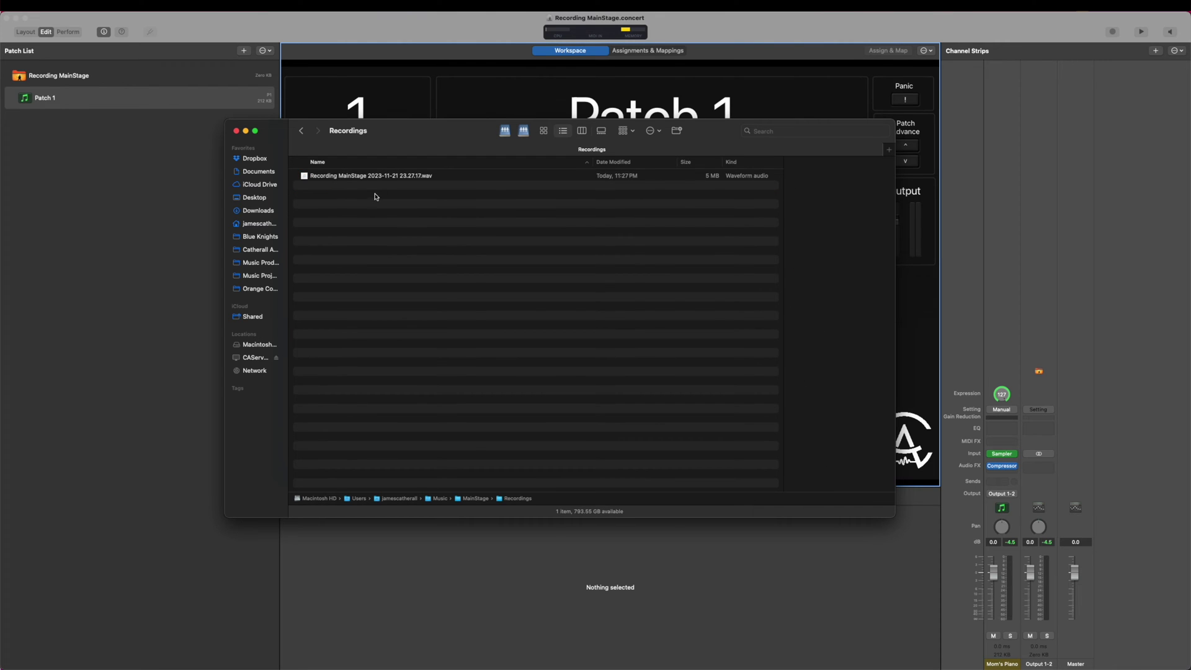
click(394, 177)
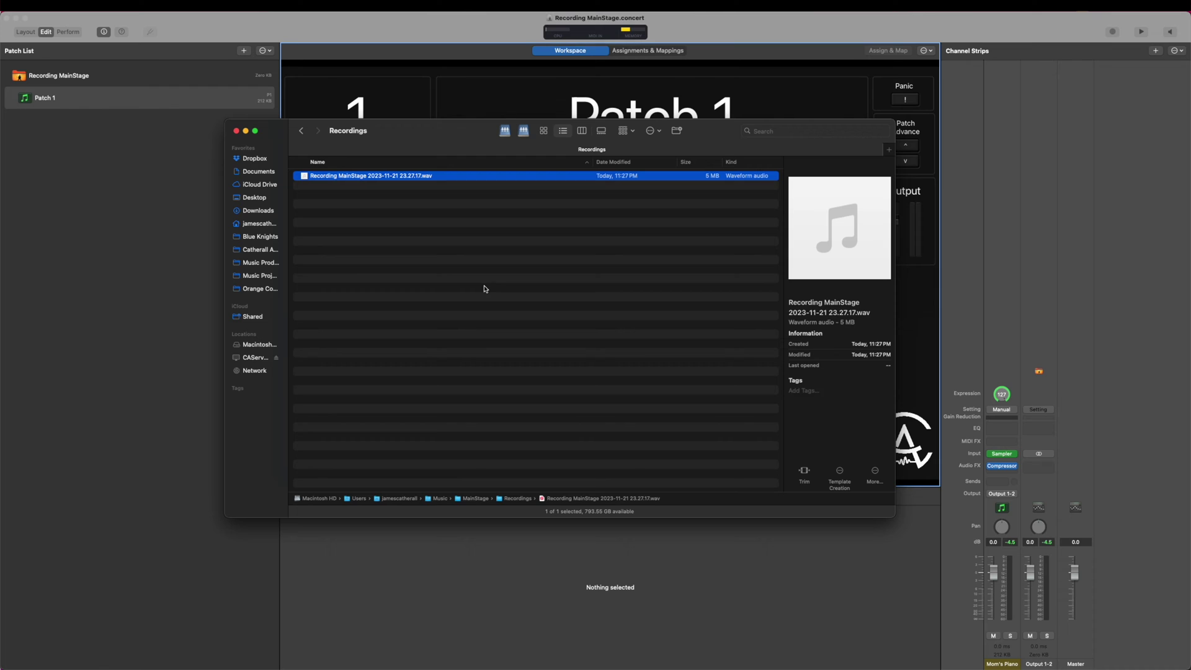
key(space)
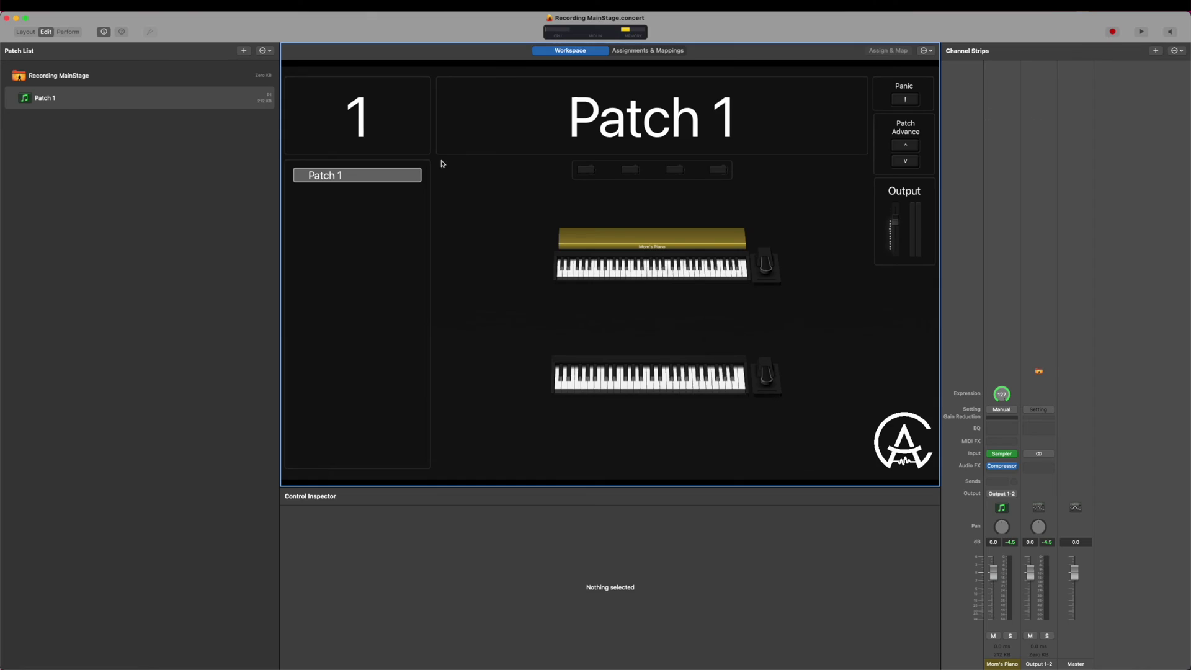
- Add a button beside the upper keyboard, assign it Keystation 61 note B5, and return to Edit mode
click(25, 32)
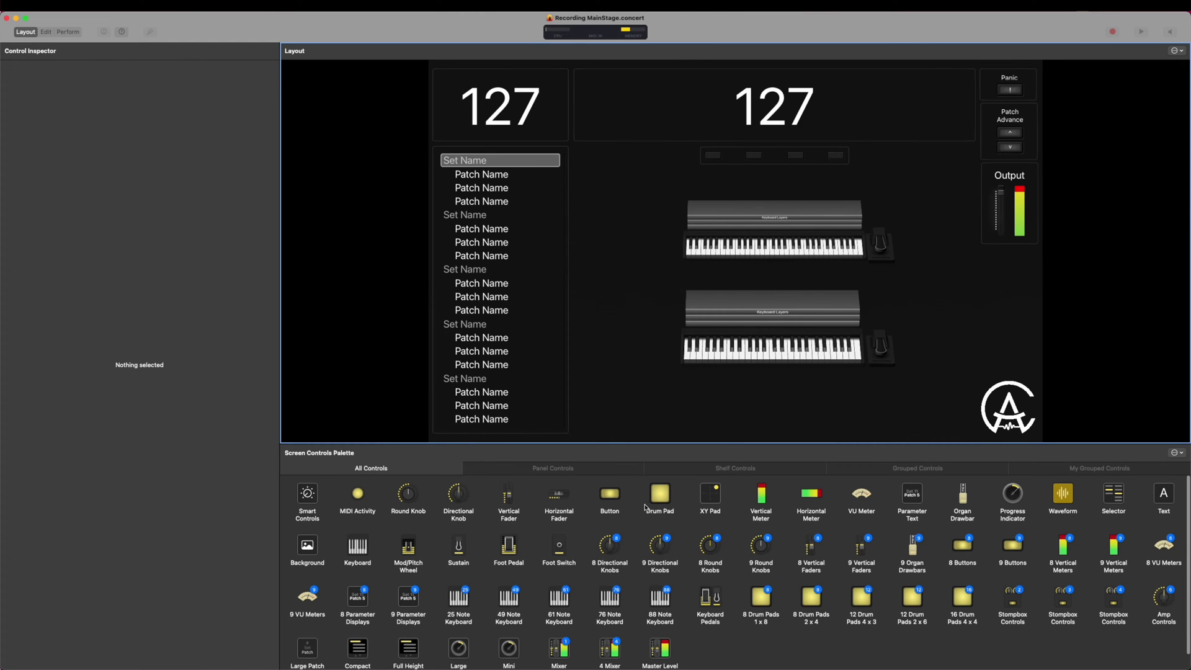
drag(612, 499, 619, 237)
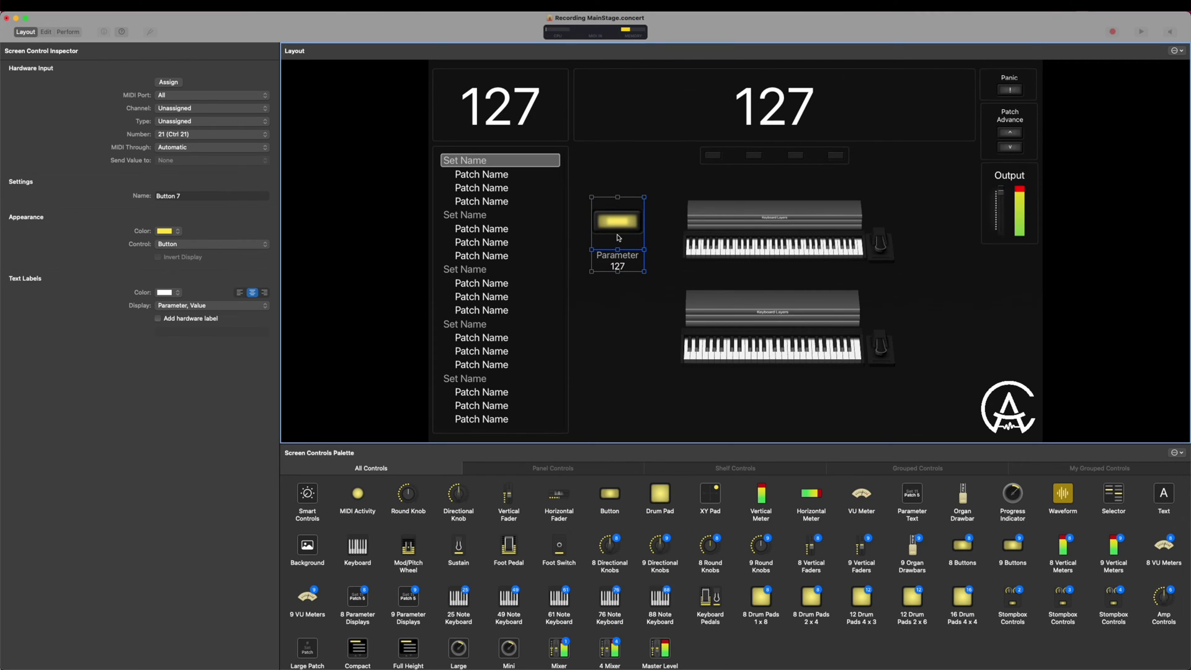
click(169, 82)
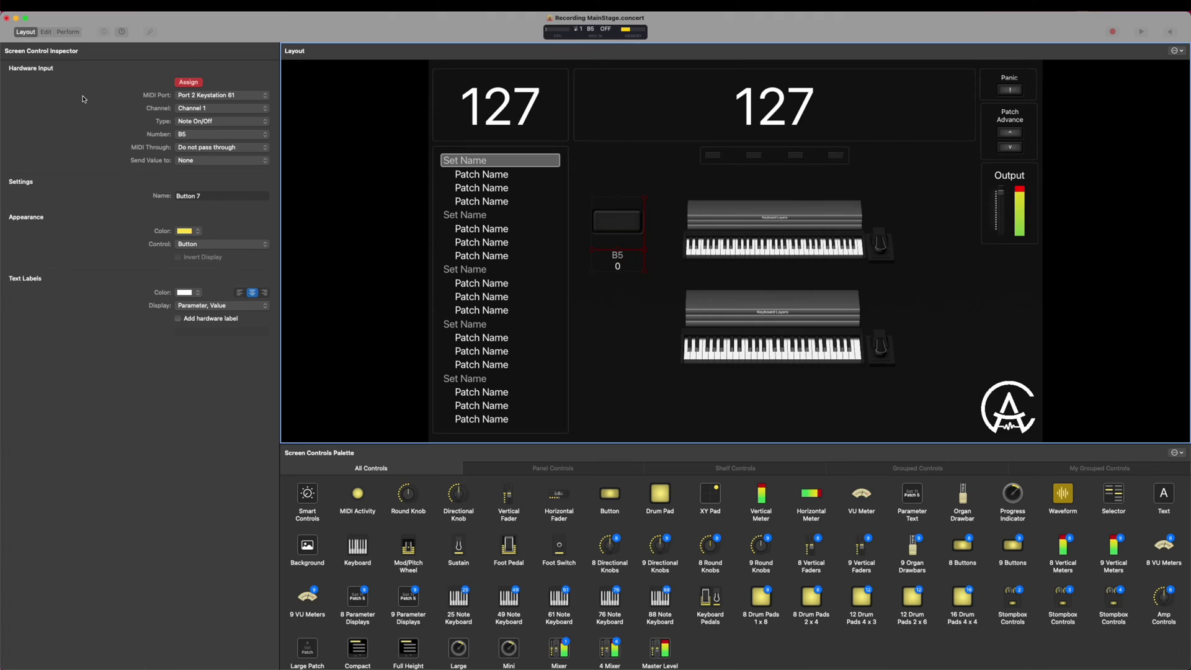
click(180, 82)
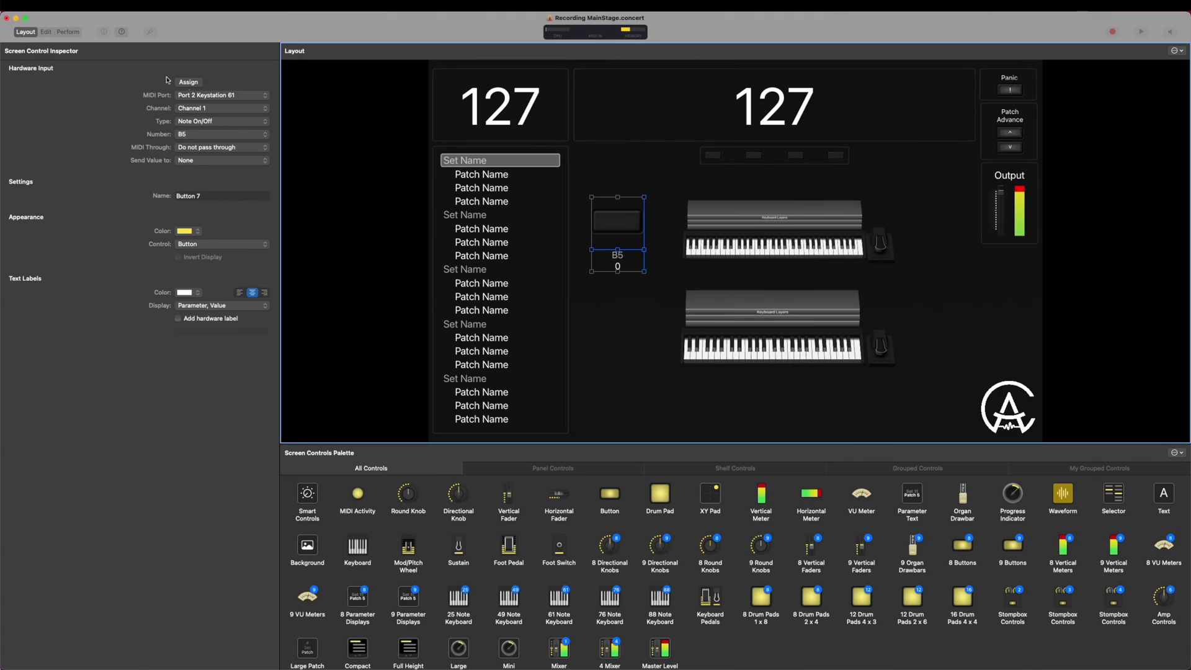
click(47, 31)
click(83, 76)
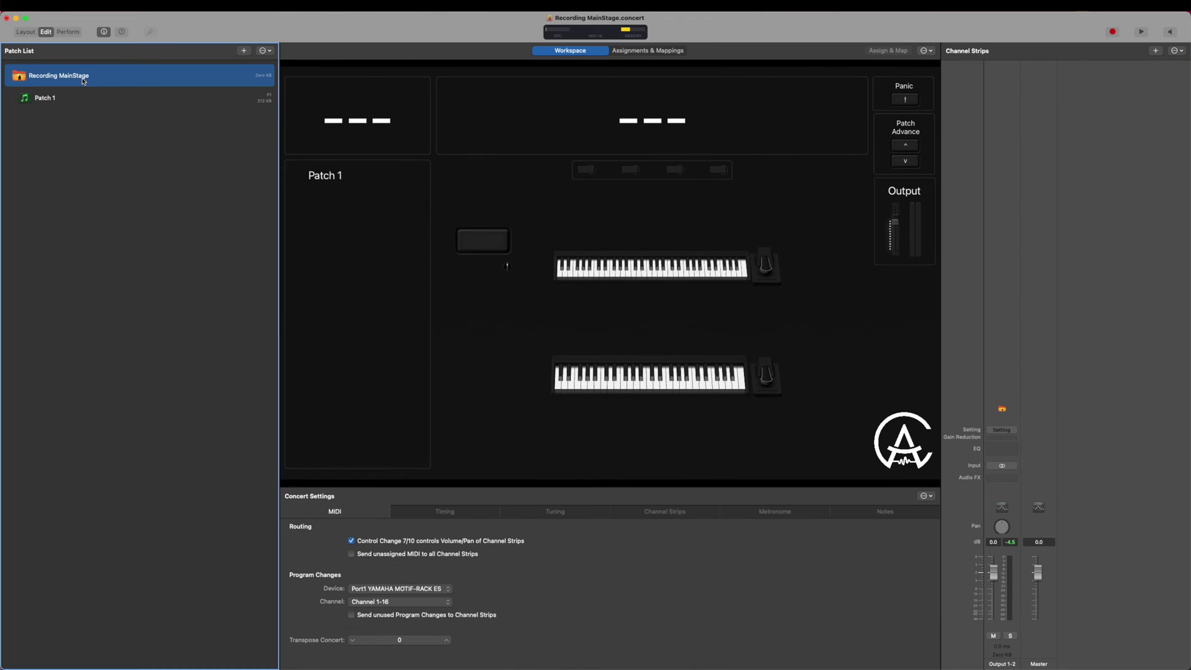
- Map the new on-screen button to Actions > Record, then trigger it with R
click(476, 241)
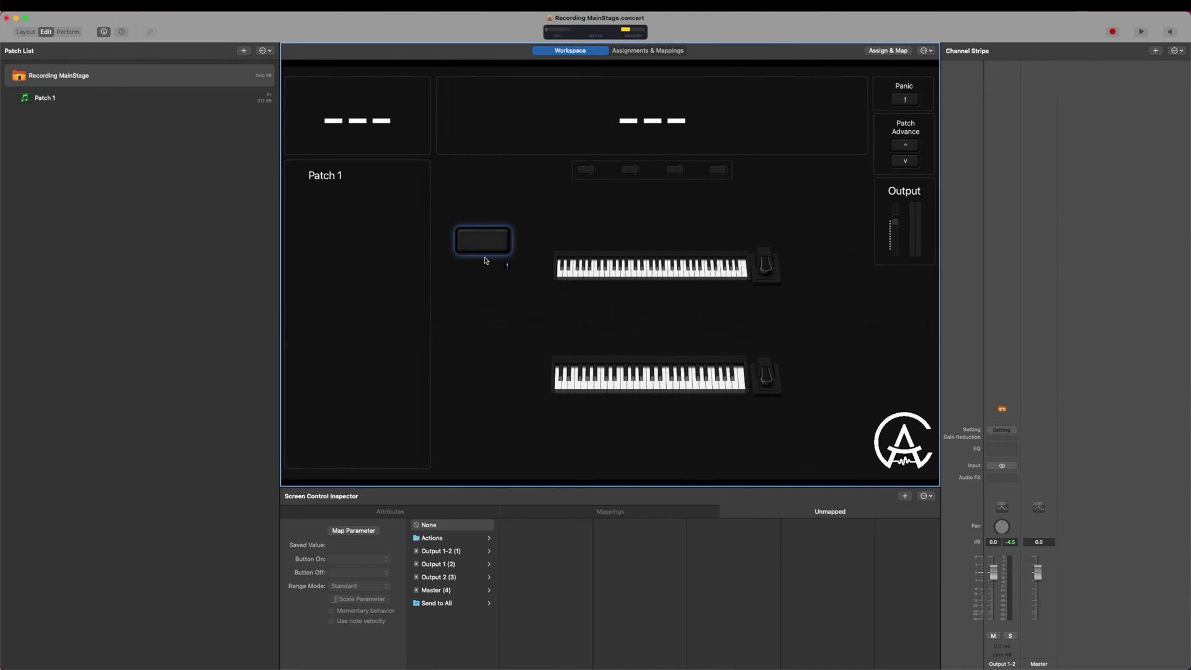
click(436, 539)
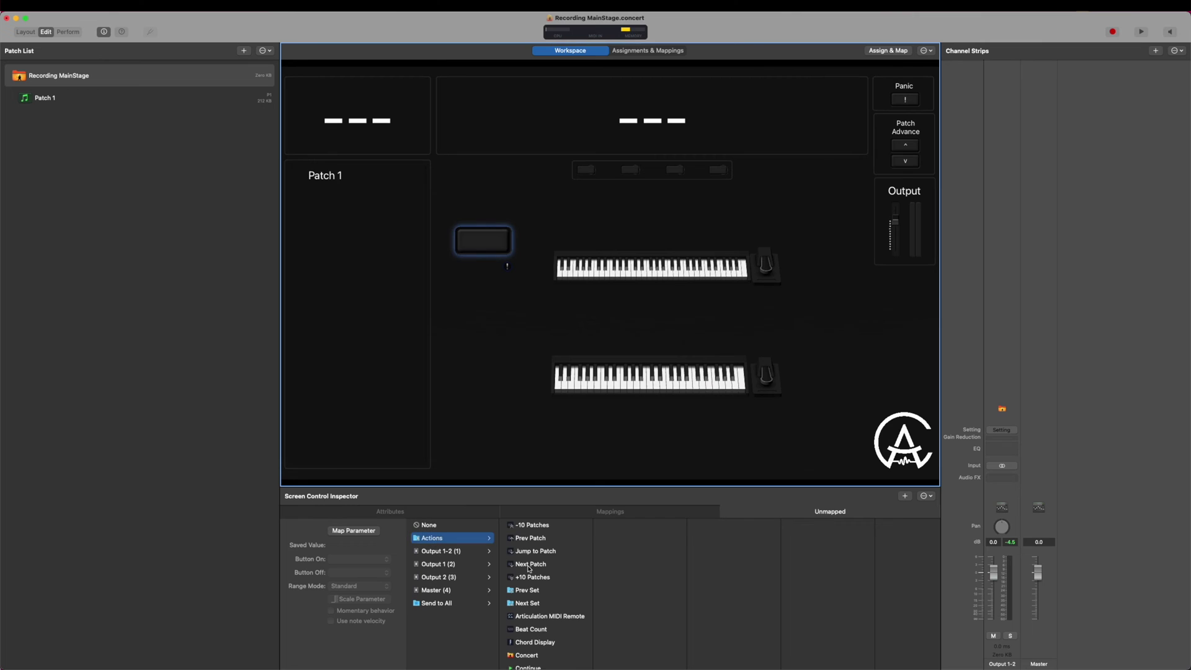
scroll(546, 585, down, 10)
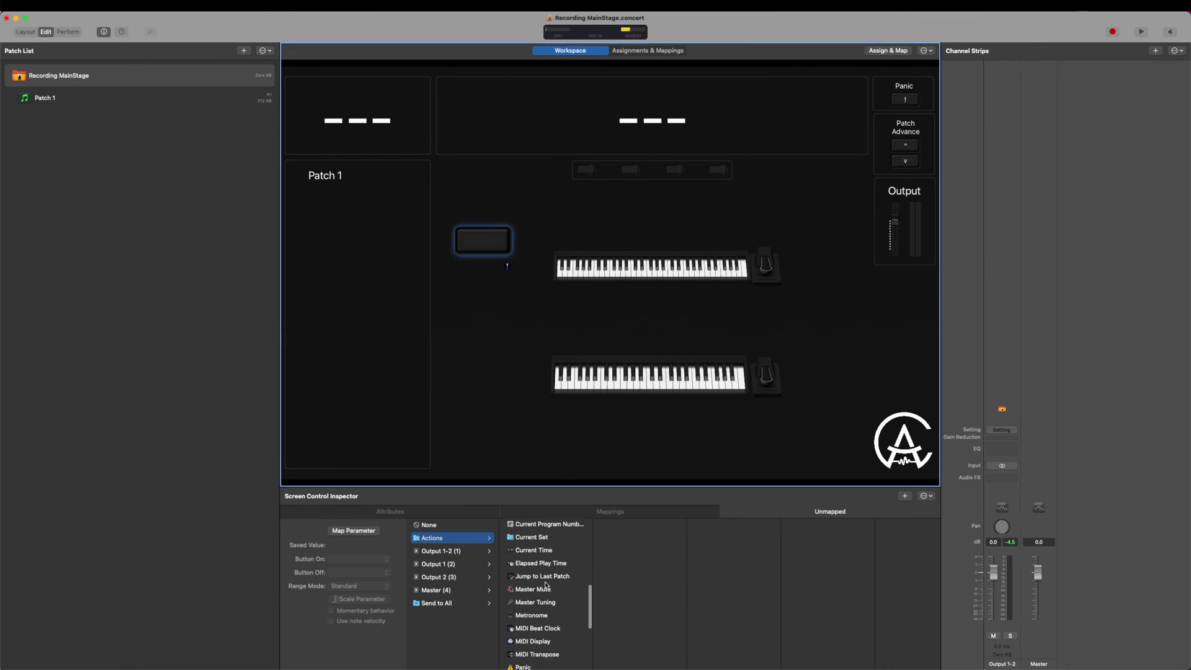
scroll(546, 585, down, 3)
click(525, 592)
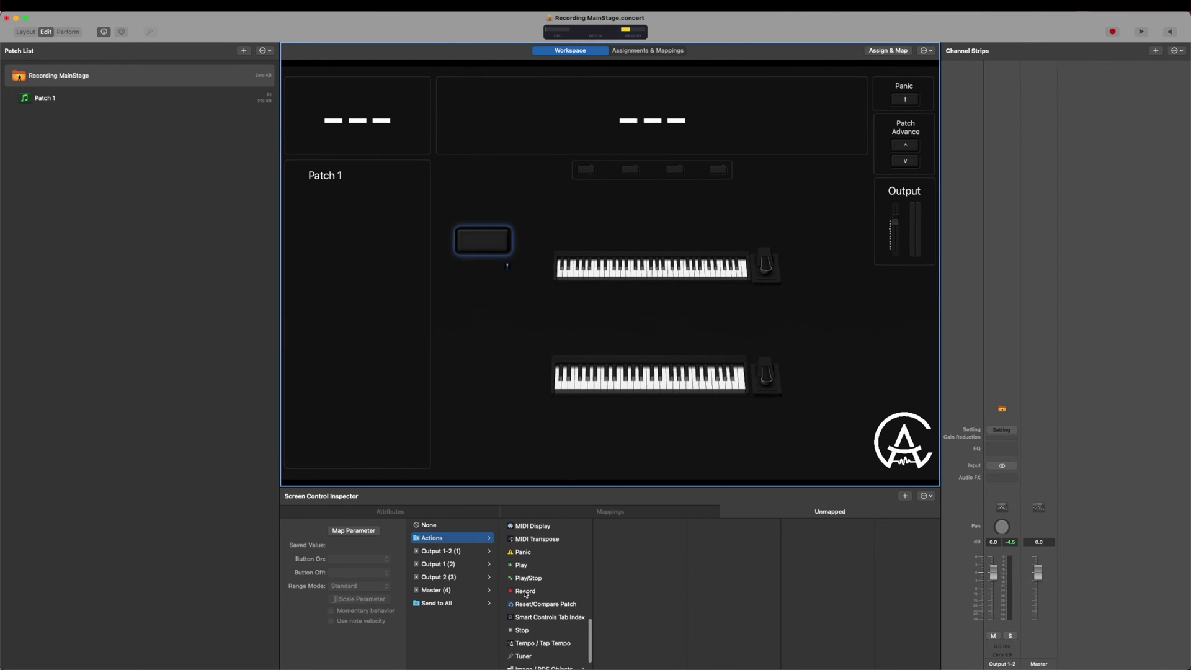
scroll(524, 586, up, 3)
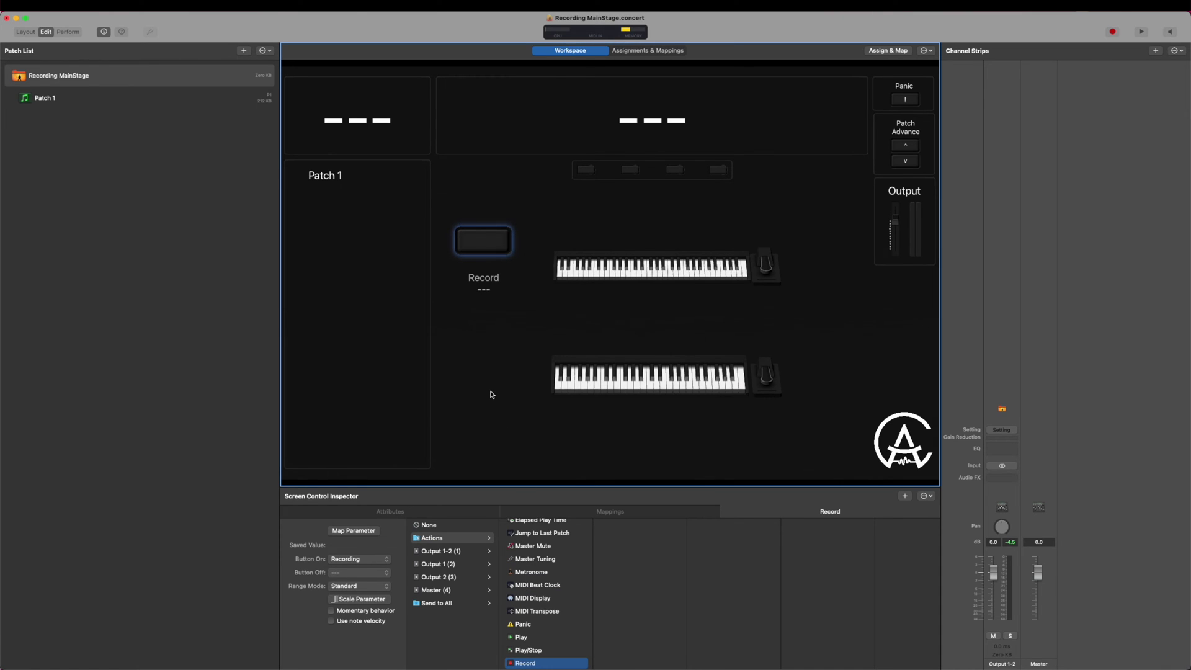
key(r)
key(r)
- Switch to Perform mode and start recording with the mapped Record button
click(66, 32)
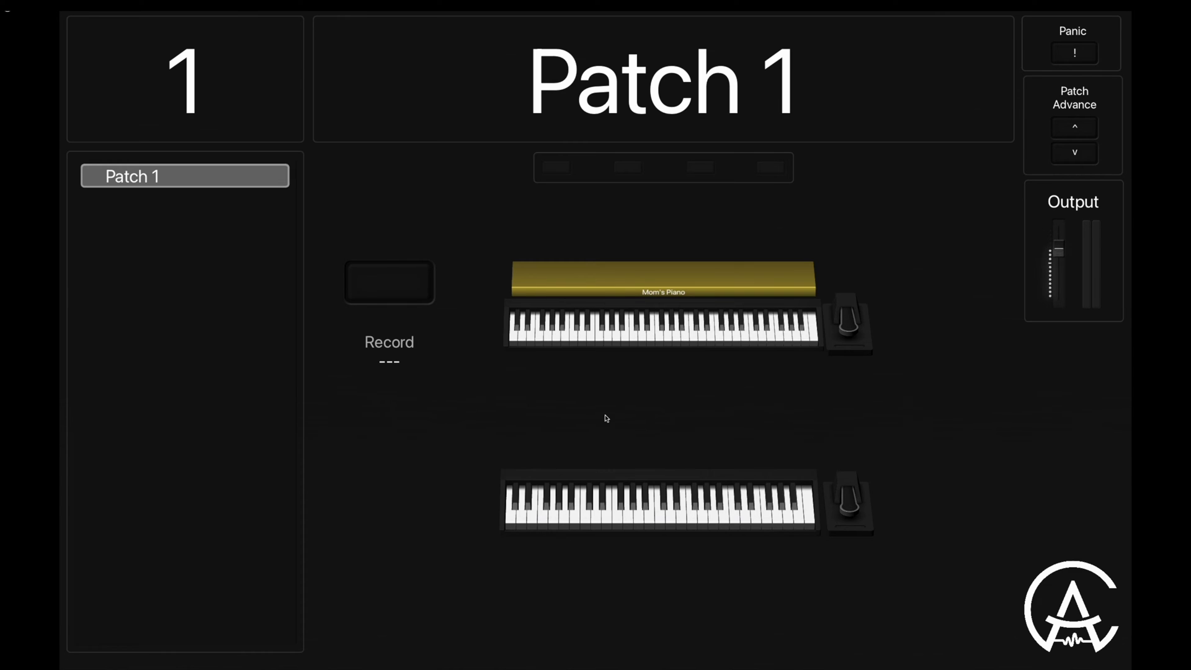
key(r)
key(r)
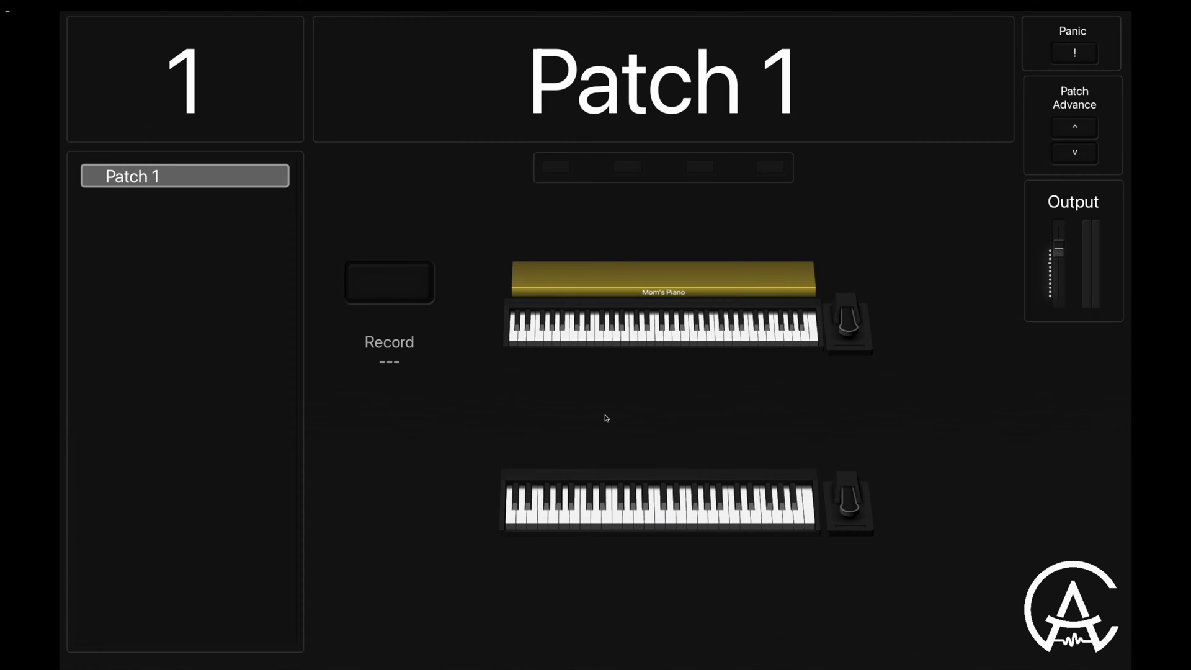